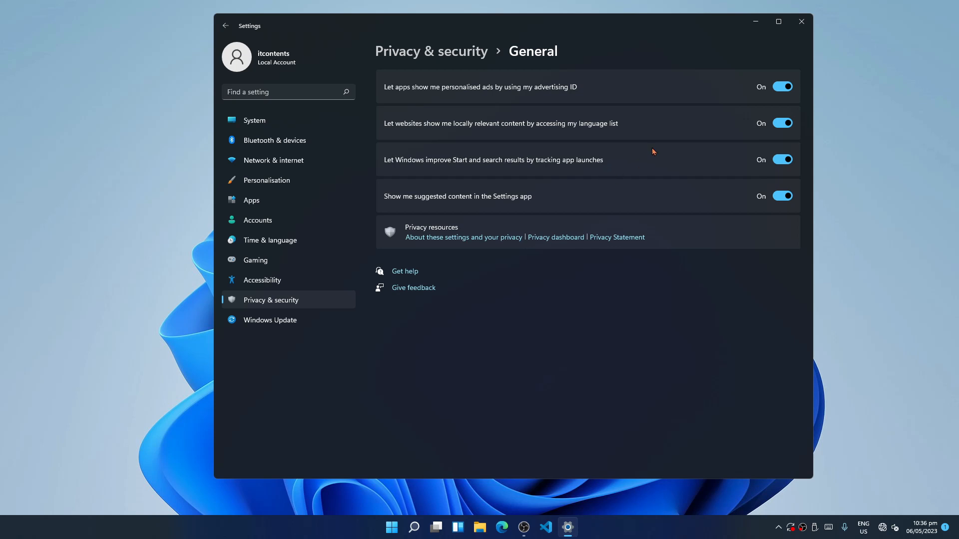
Turn off the personalised ads, locally relevant content, app launch tracking and suggested content options in the General privacy settings.
left_click(783, 88)
left_click(785, 122)
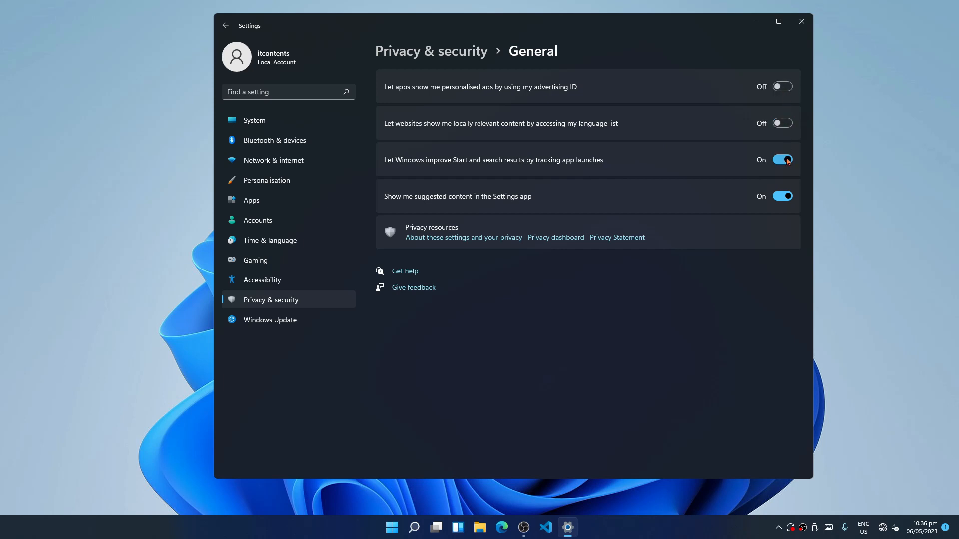
left_click(784, 160)
left_click(783, 196)
Turn off online speech recognition in the Speech privacy settings.
left_click(286, 300)
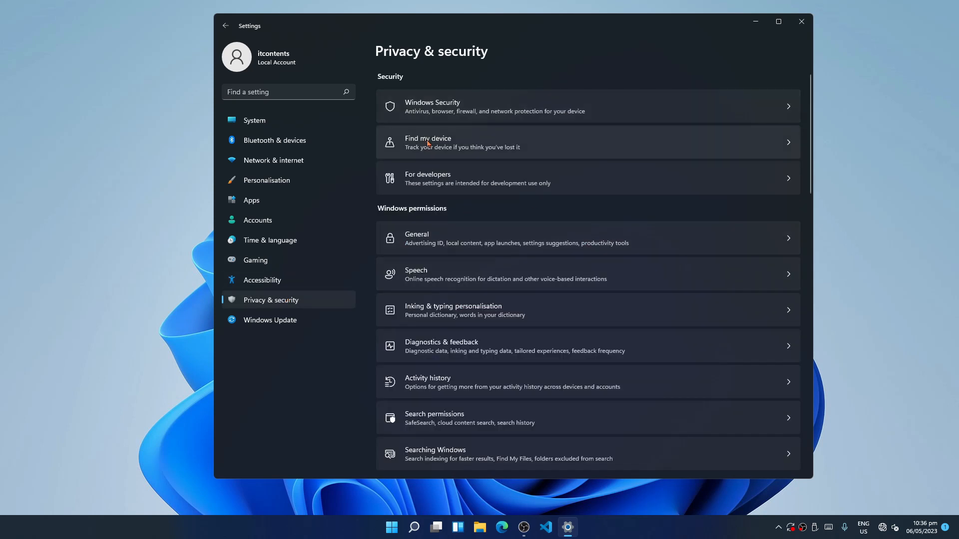
left_click(447, 272)
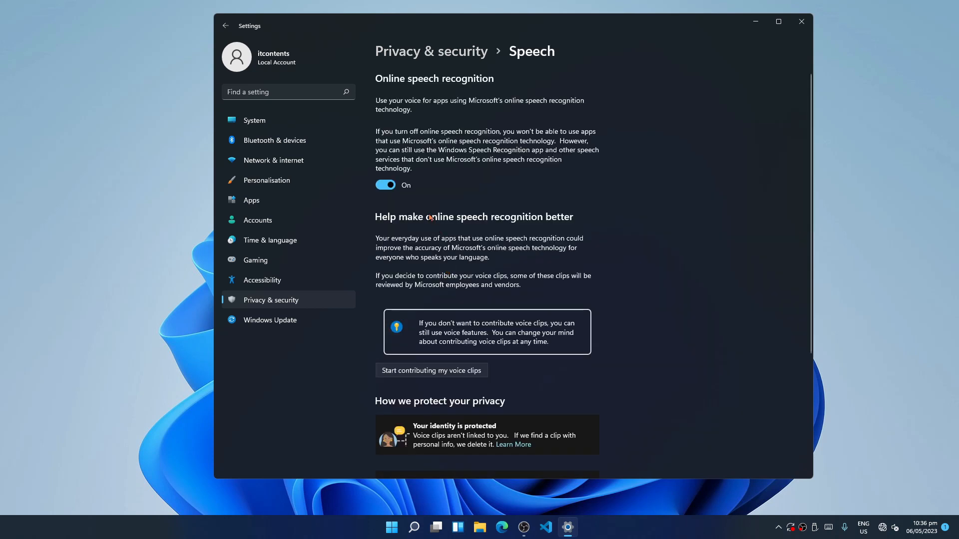
left_click(387, 185)
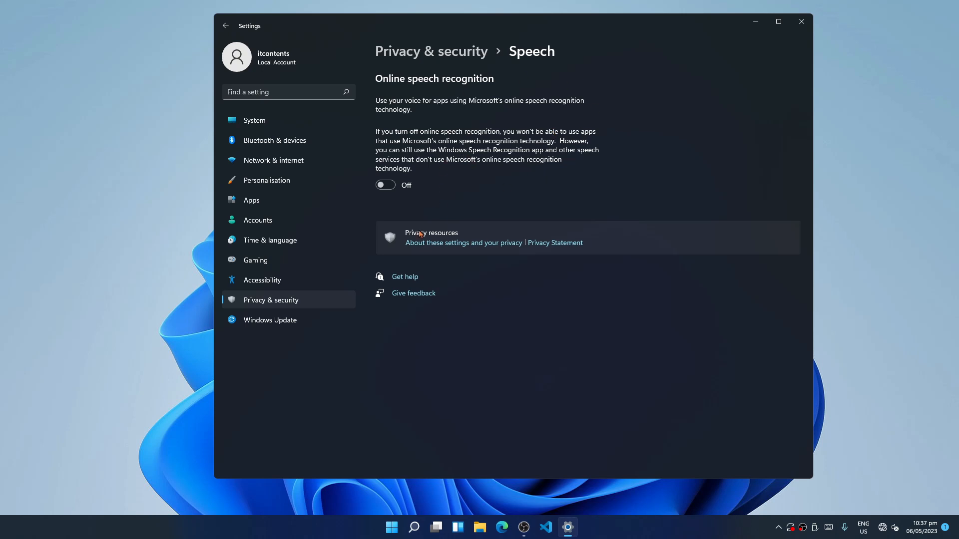
Turn off the personal inking and typing dictionary under Inking & typing personalisation and clear the personal dictionary.
left_click(295, 300)
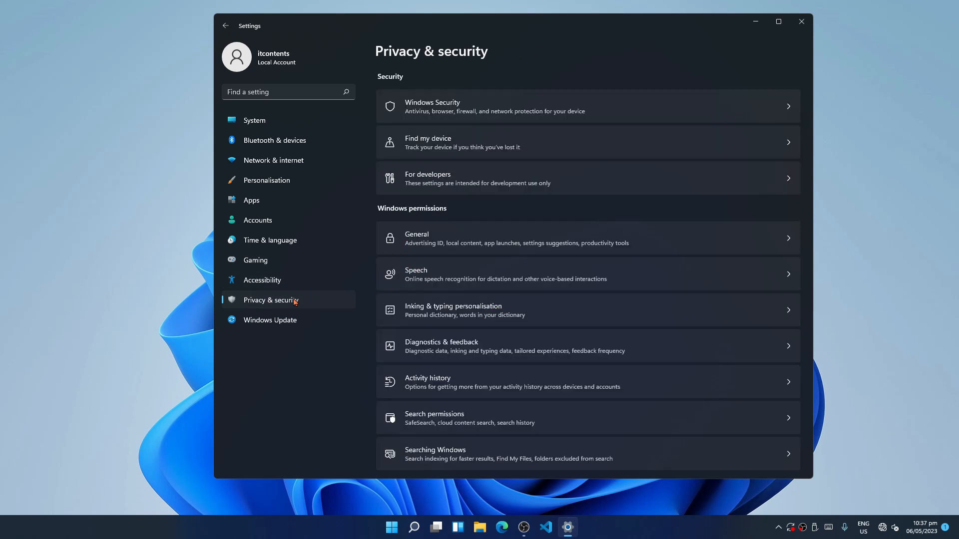
left_click(437, 310)
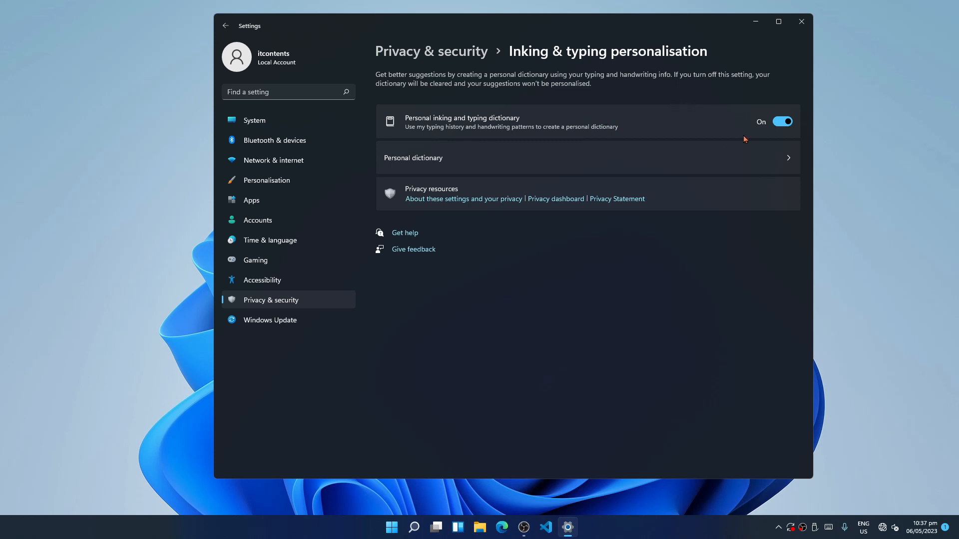
left_click(784, 122)
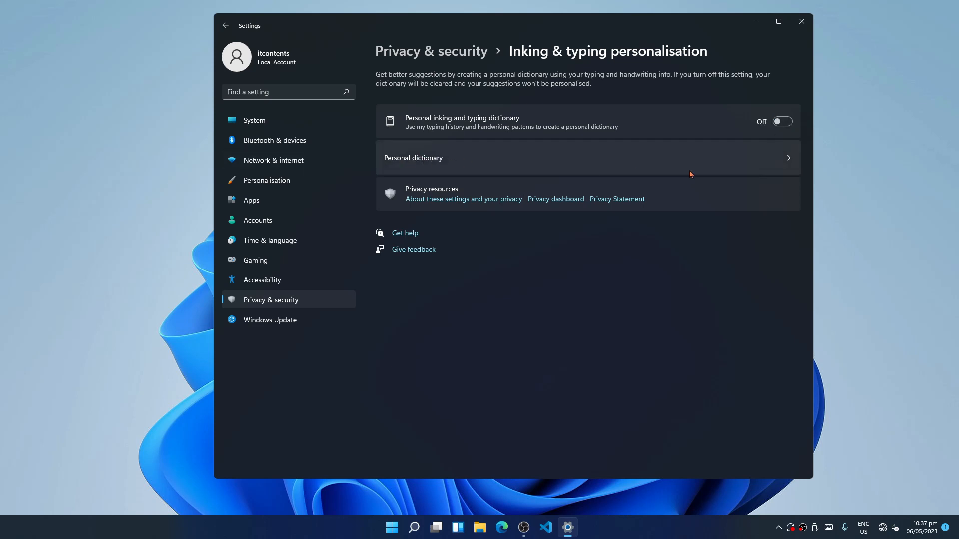
left_click(774, 162)
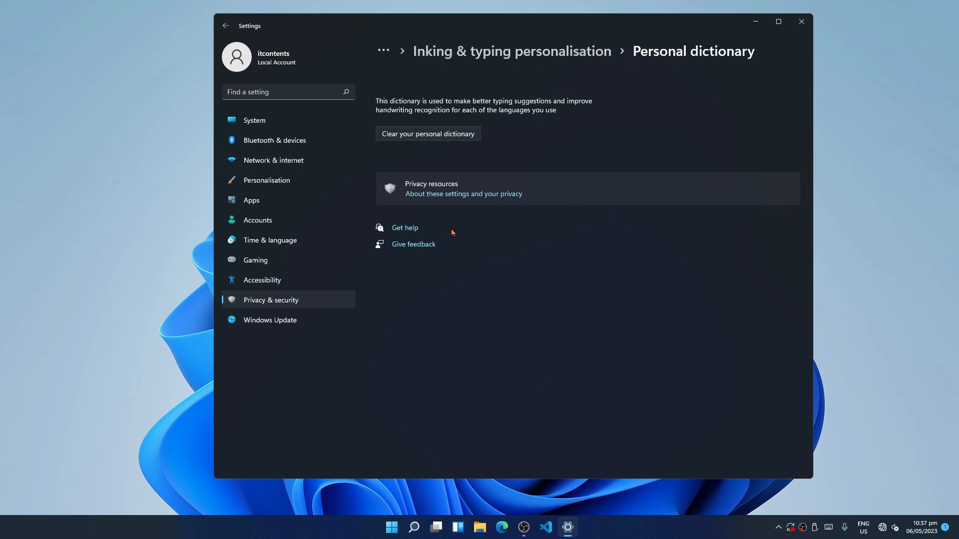
left_click(413, 135)
Turn off sending optional diagnostic data in the Diagnostics & feedback settings.
left_click(320, 303)
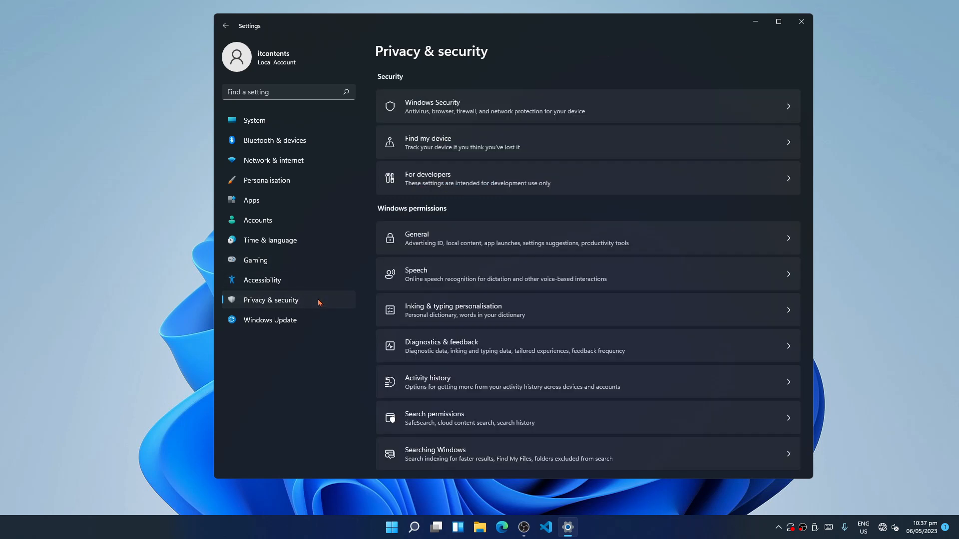
left_click(445, 352)
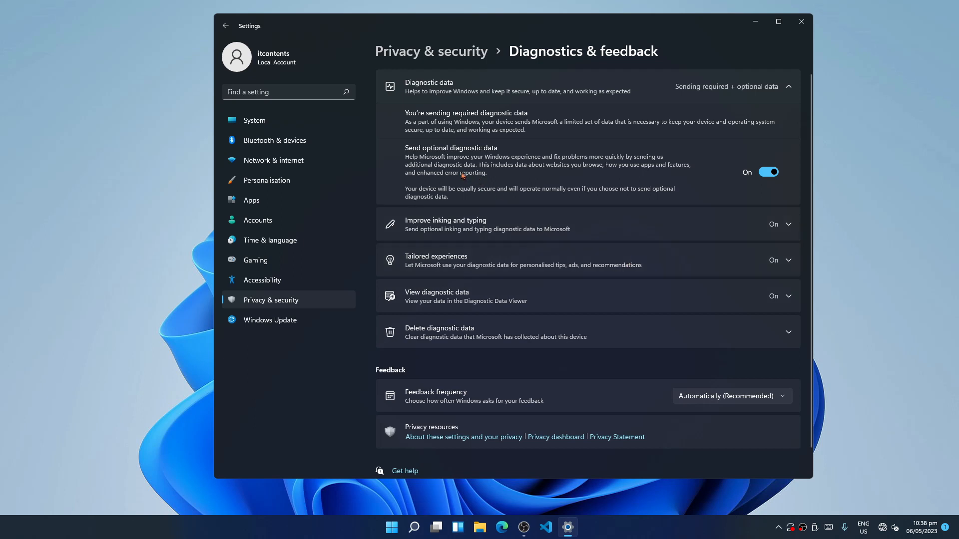
left_click(771, 176)
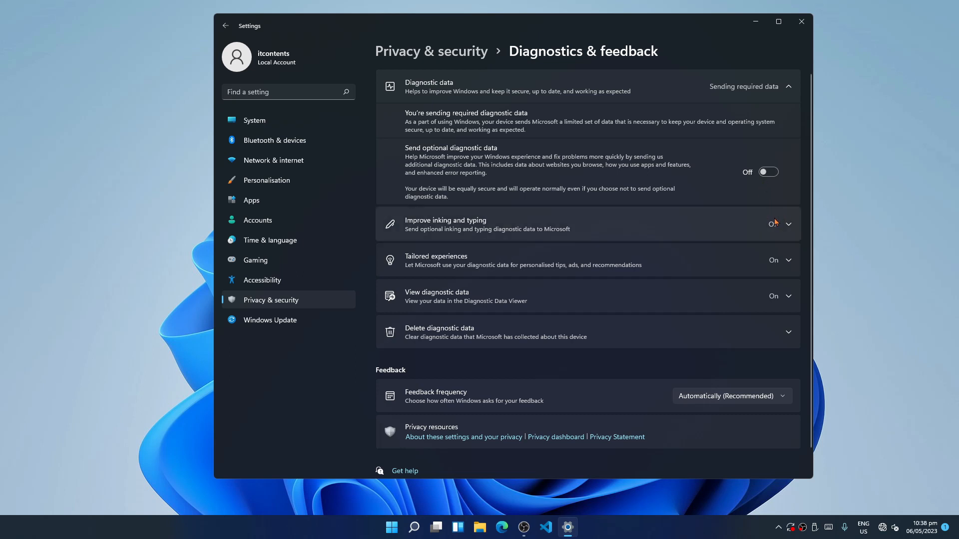
Turn off the Diagnostic Data Viewer and the use of diagnostic data for tailored experiences.
left_click(786, 299)
left_click(768, 327)
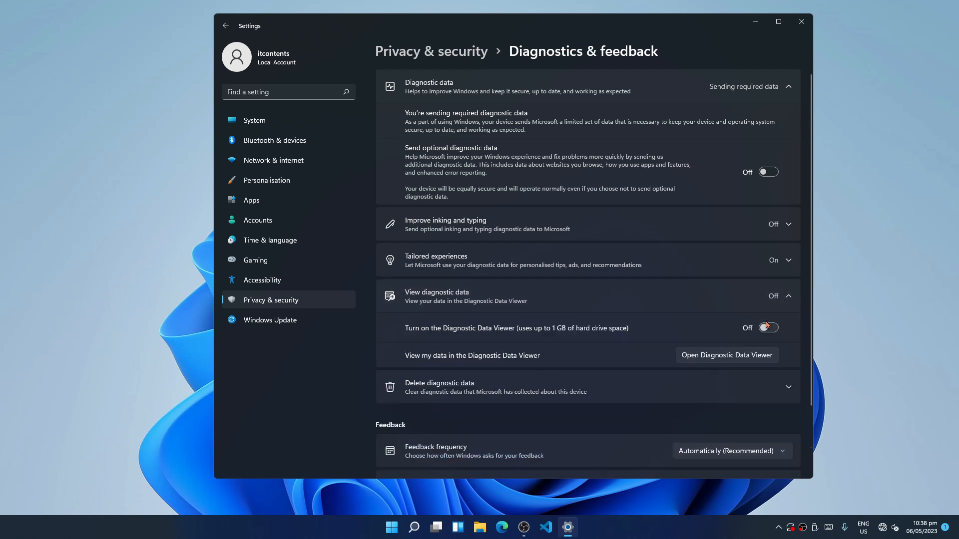
left_click(782, 260)
left_click(776, 291)
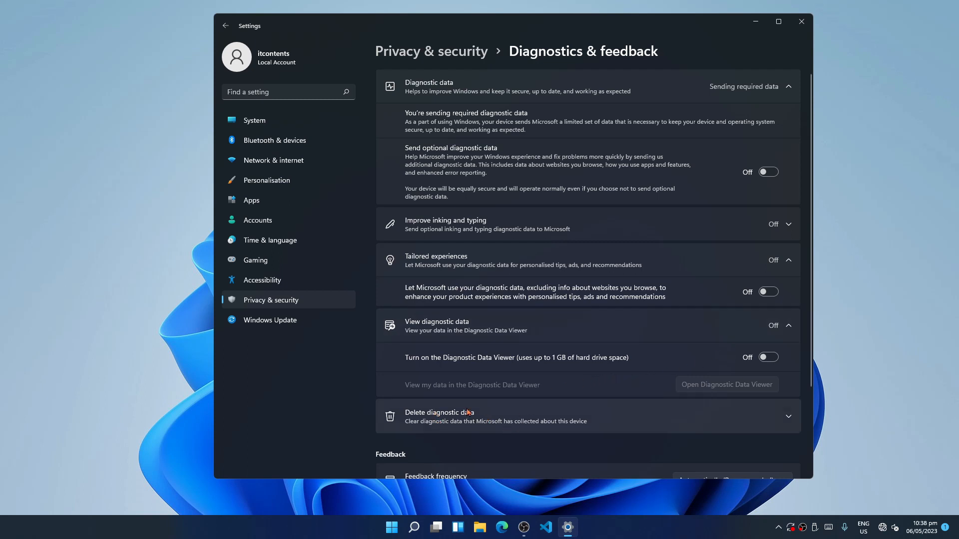
Delete the diagnostic data Microsoft has collected about this device, submitting the delete request twice.
left_click(501, 413)
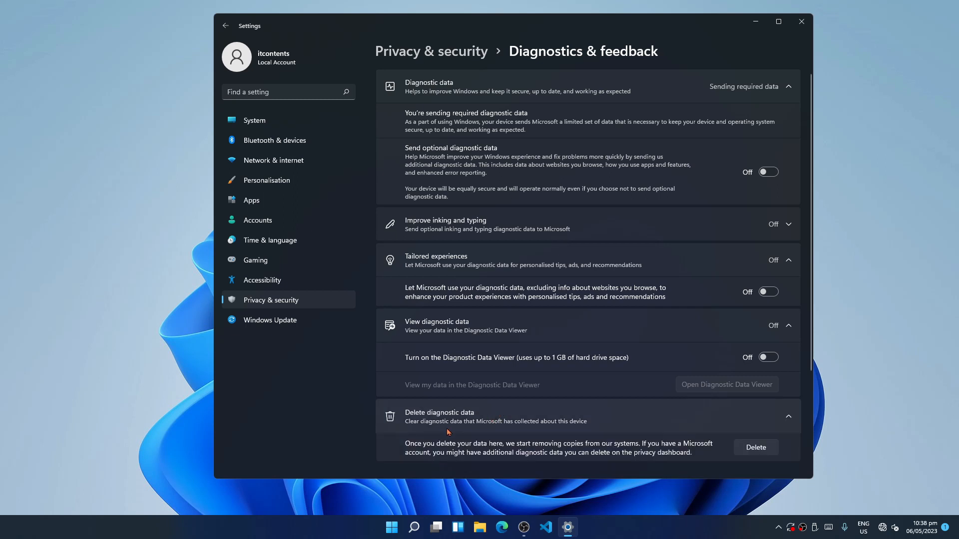
left_click(753, 447)
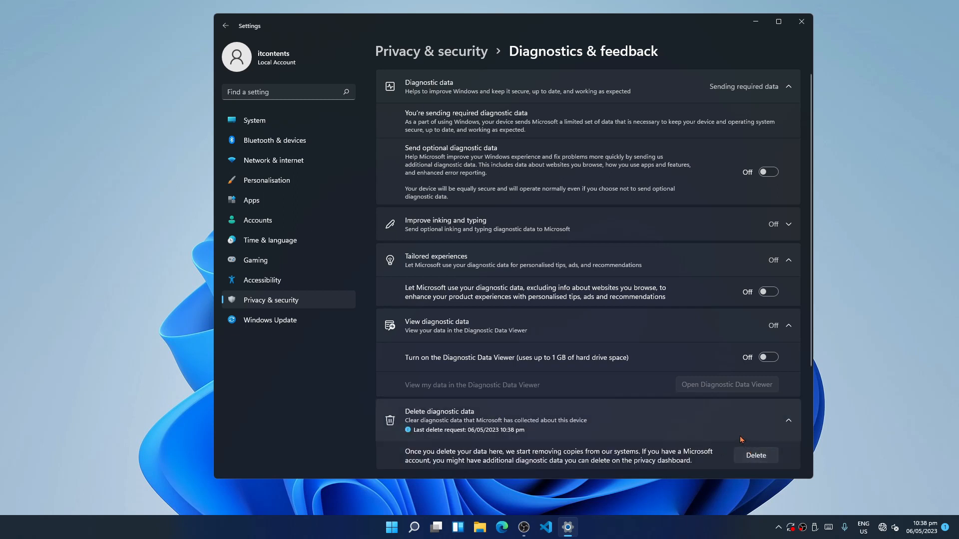
scroll(741, 440, "down", 2)
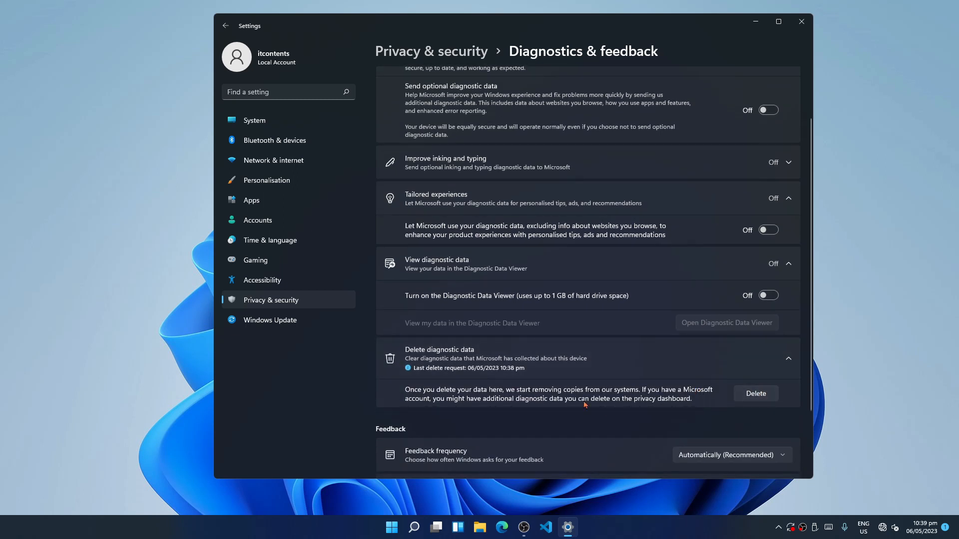
left_click(743, 397)
Set the feedback frequency to Never.
scroll(719, 400, "down", 2)
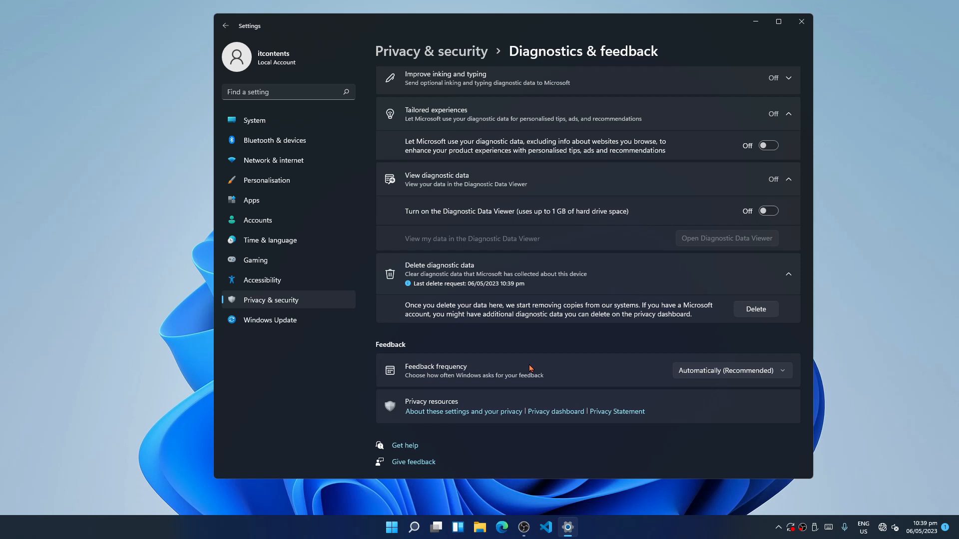
left_click(787, 371)
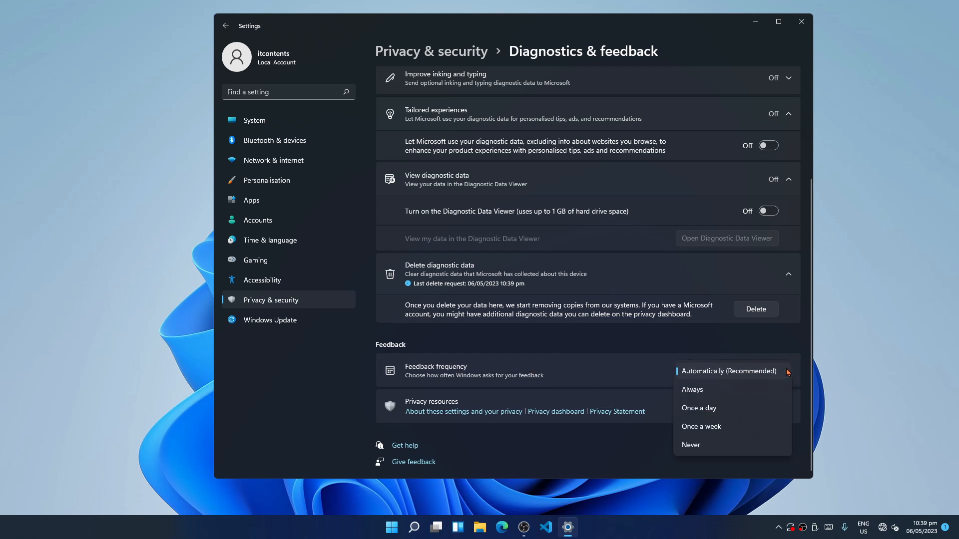
left_click(701, 446)
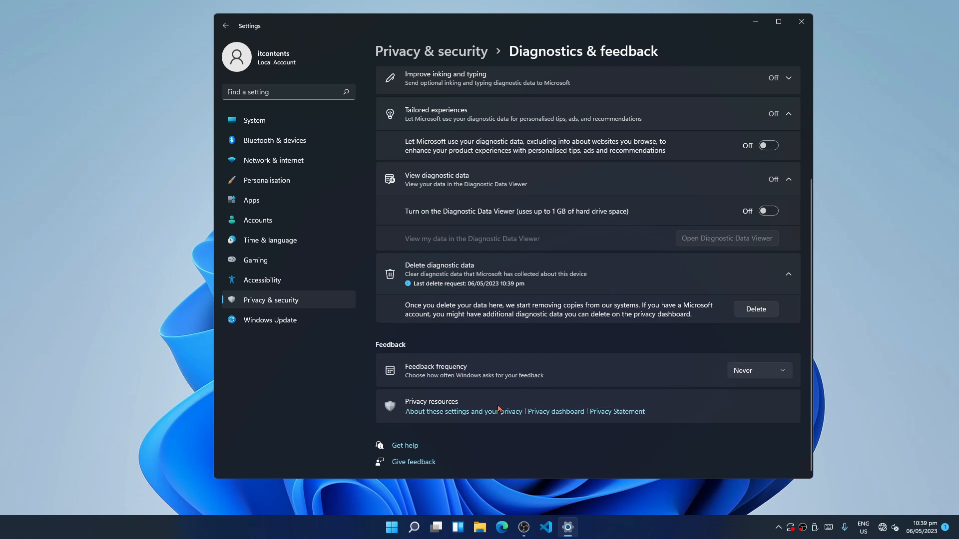
Disable storing activity history on this device and sending it to Microsoft, and clear the existing activity history.
left_click(297, 302)
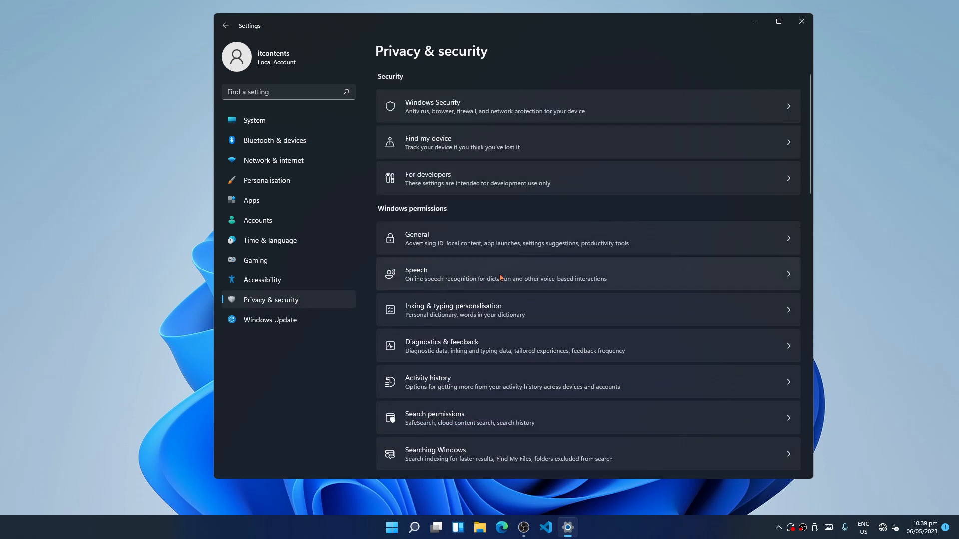
scroll(530, 280, "down", 3)
scroll(529, 283, "down", 2)
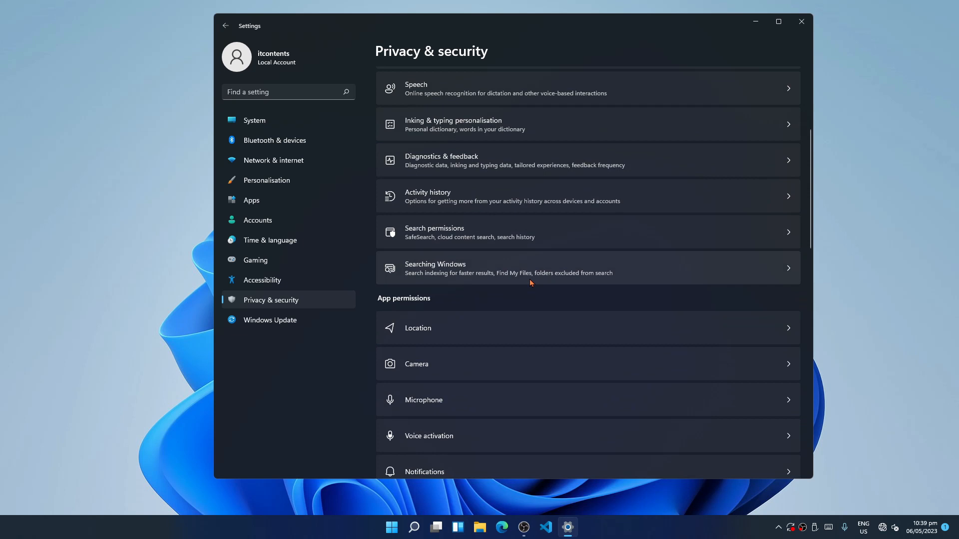
left_click(439, 200)
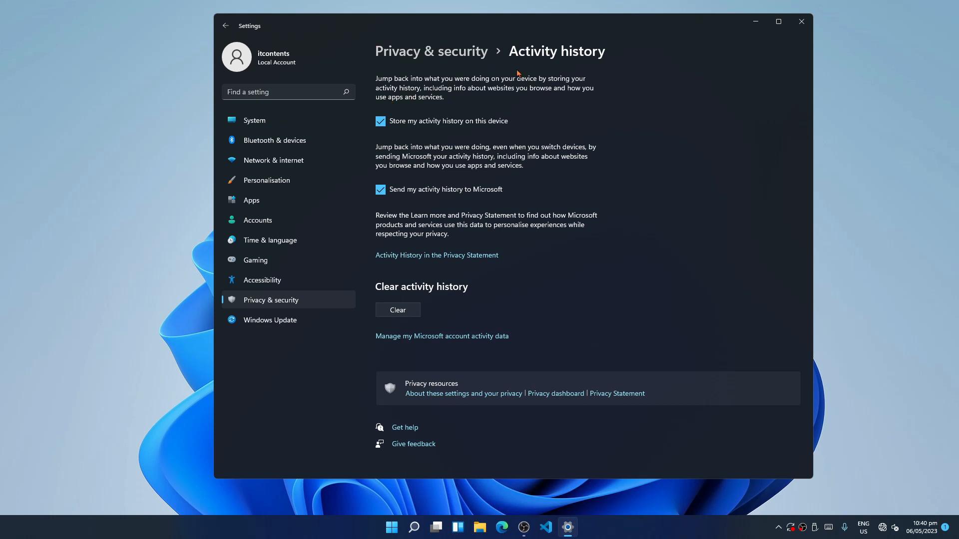
left_click(383, 124)
left_click(383, 193)
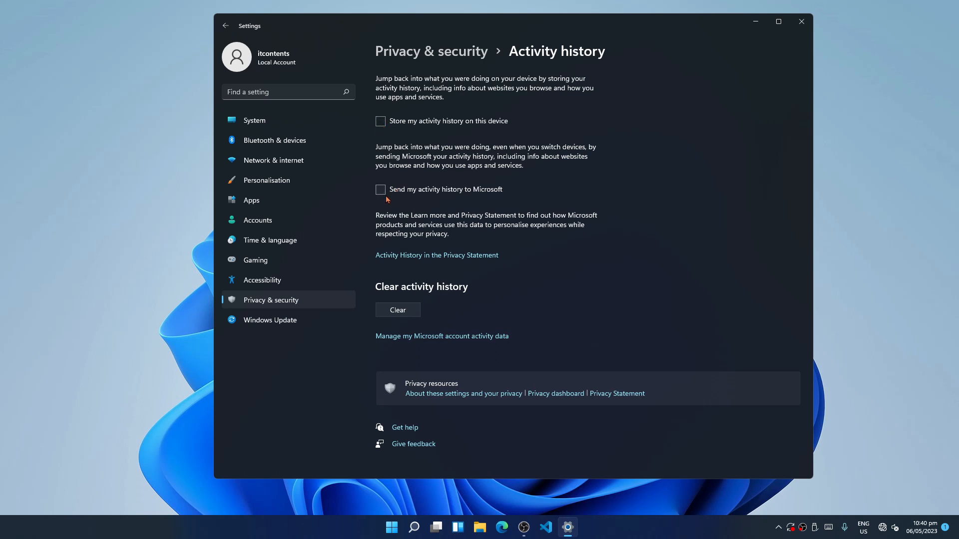
left_click(406, 312)
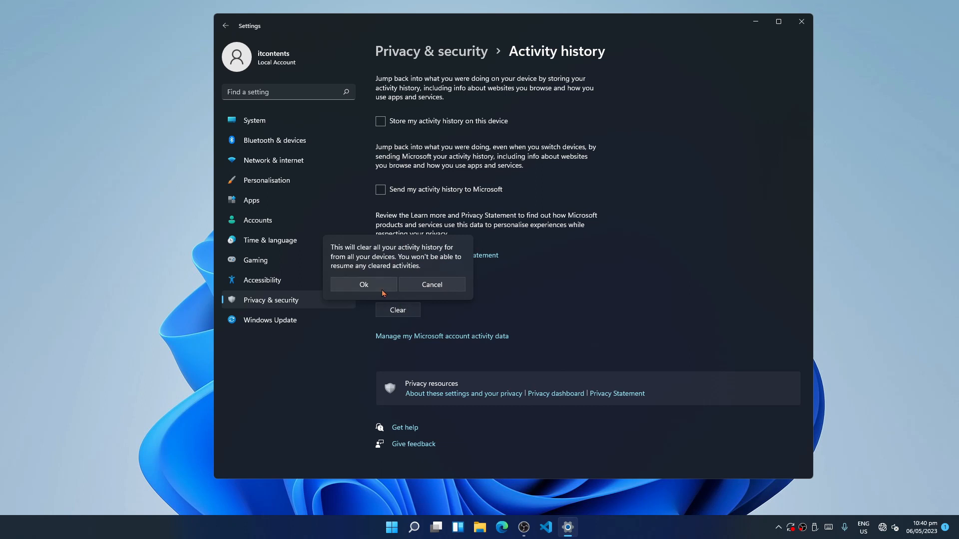
left_click(383, 292)
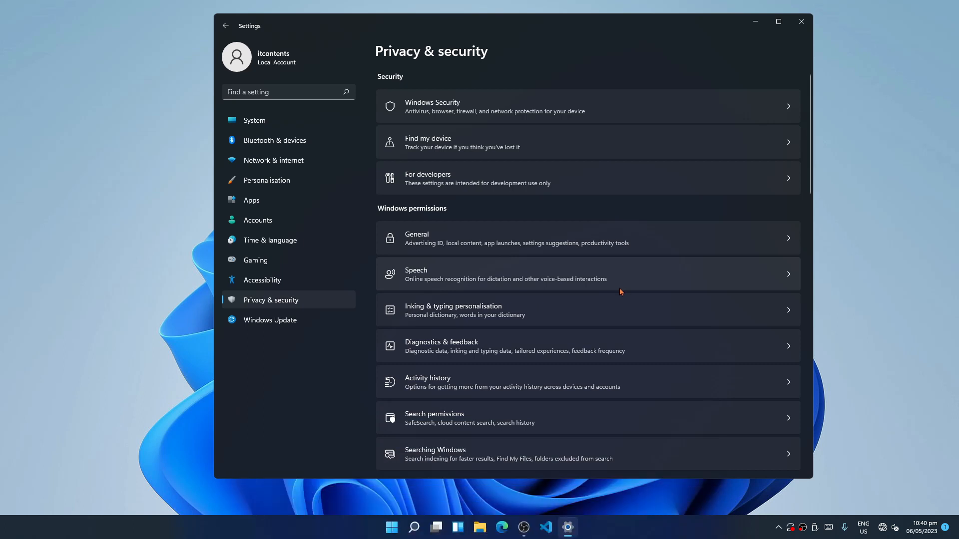
Turn off camera access for Feedback Hub in the Camera app permissions.
scroll(621, 282, "down", 3)
scroll(608, 313, "down", 1)
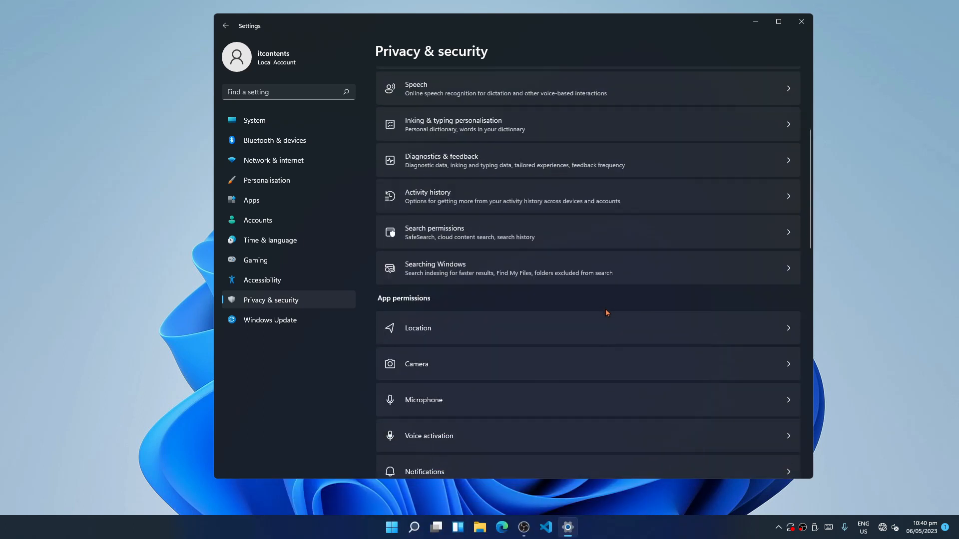
scroll(607, 314, "down", 1)
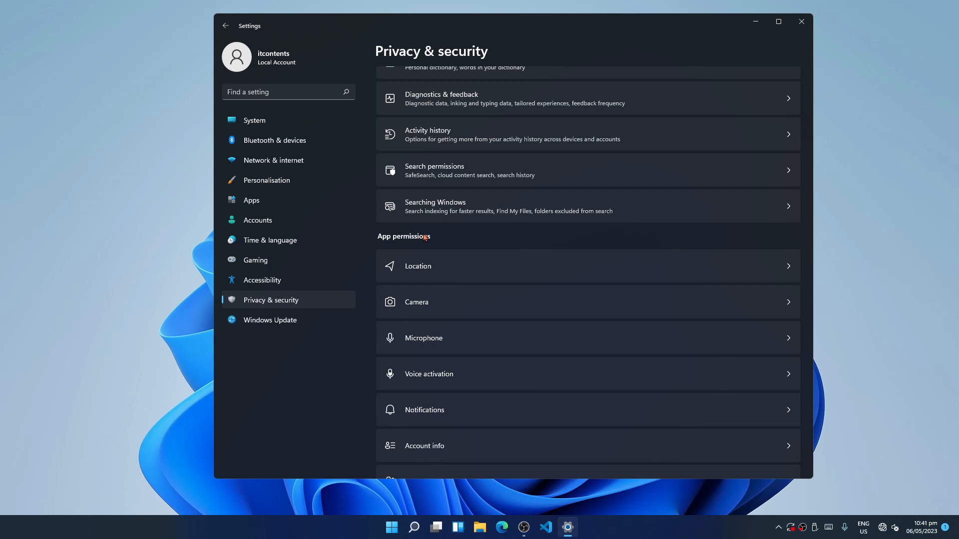
left_click(787, 302)
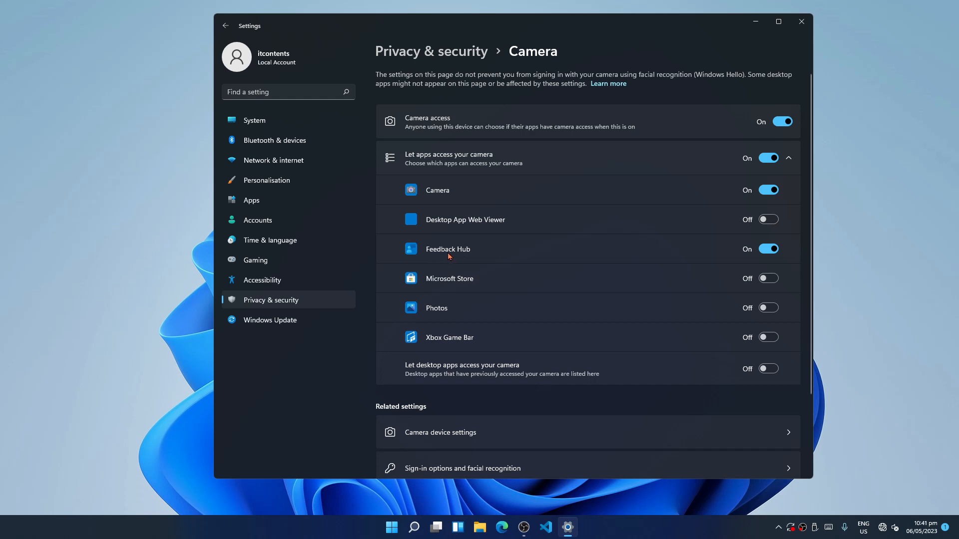
left_click(766, 249)
Collapse the list of apps with camera access and switch the overall camera access off and back on.
left_click(789, 156)
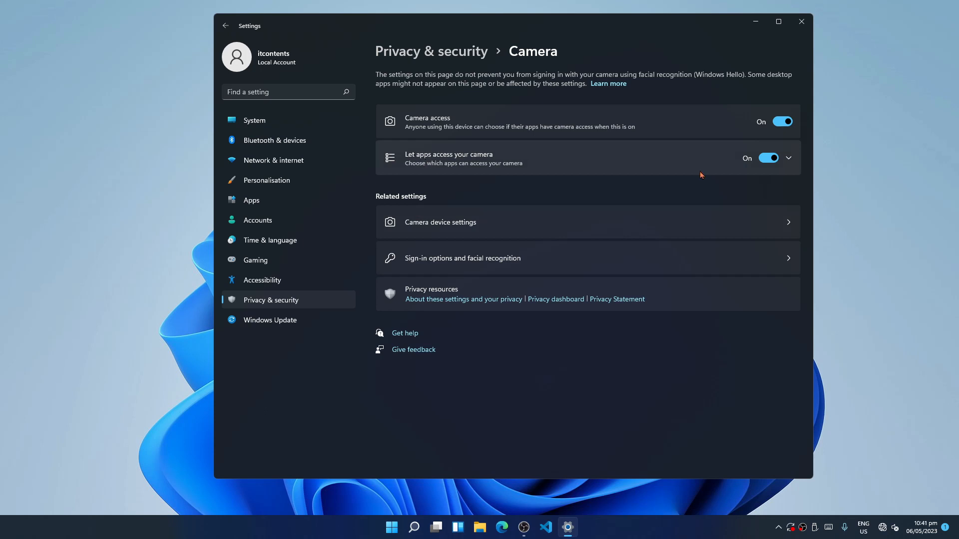
left_click(783, 122)
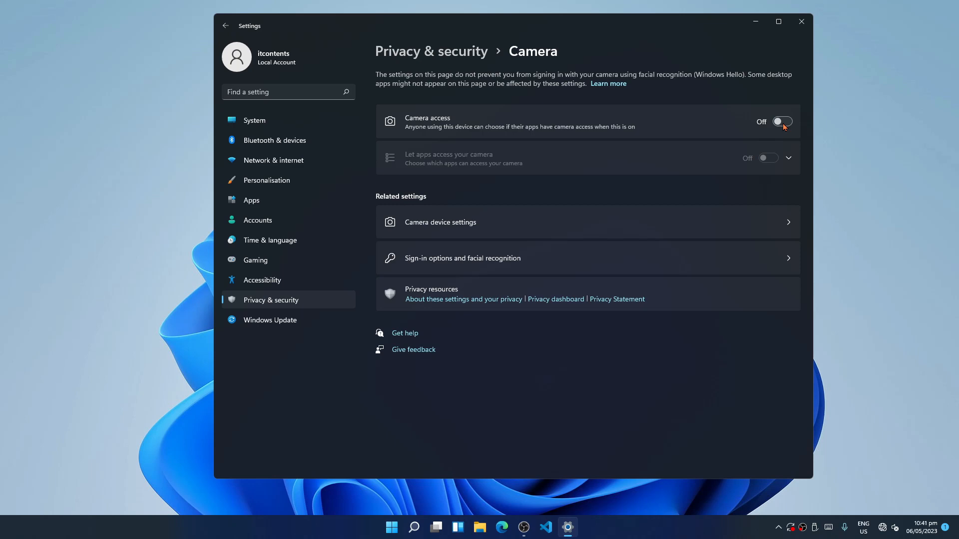
left_click(783, 123)
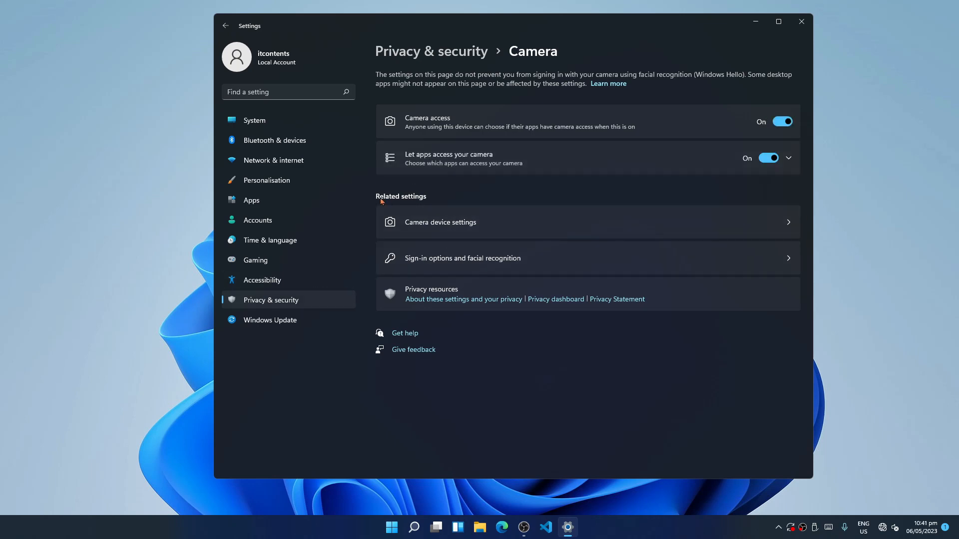
Turn off microphone access for Feedback Hub in the Microphone app permissions.
left_click(226, 26)
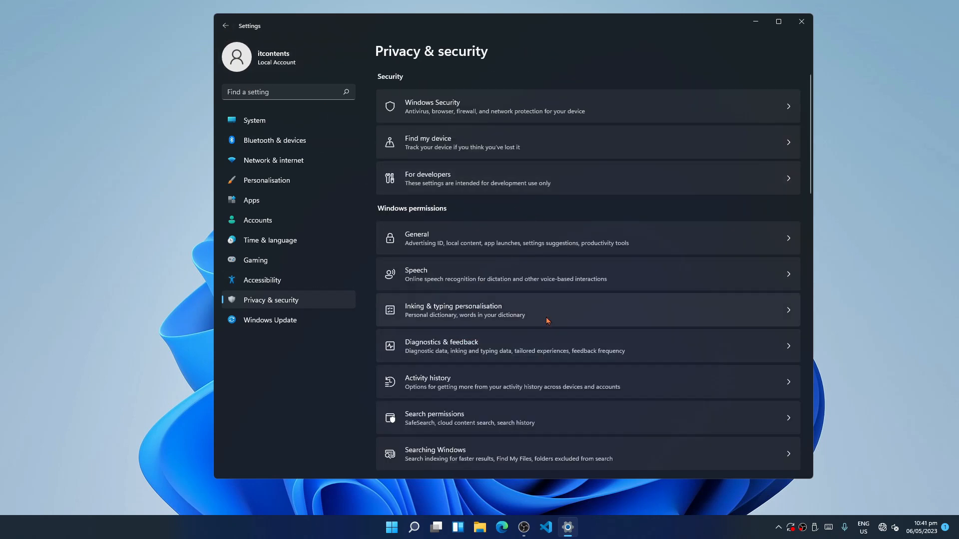
scroll(547, 320, "down", 8)
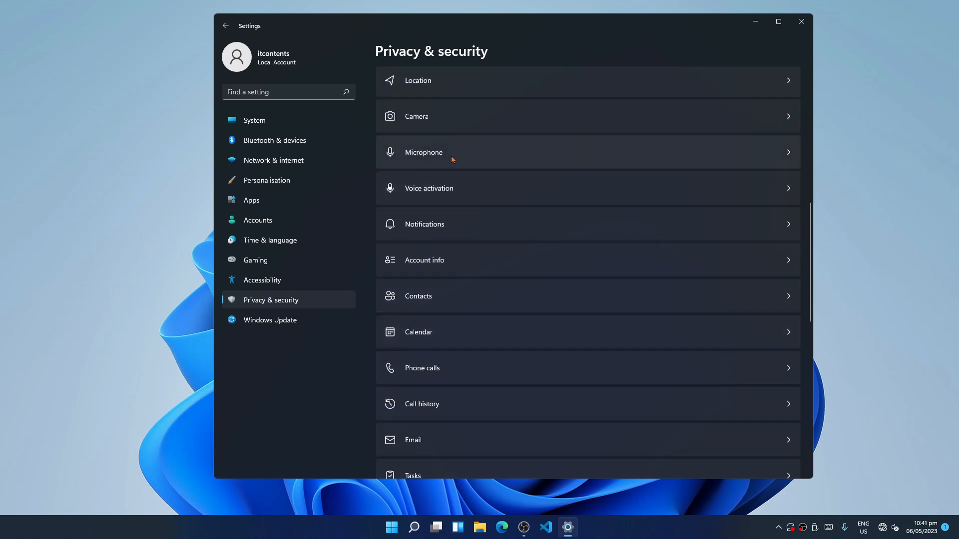
left_click(782, 153)
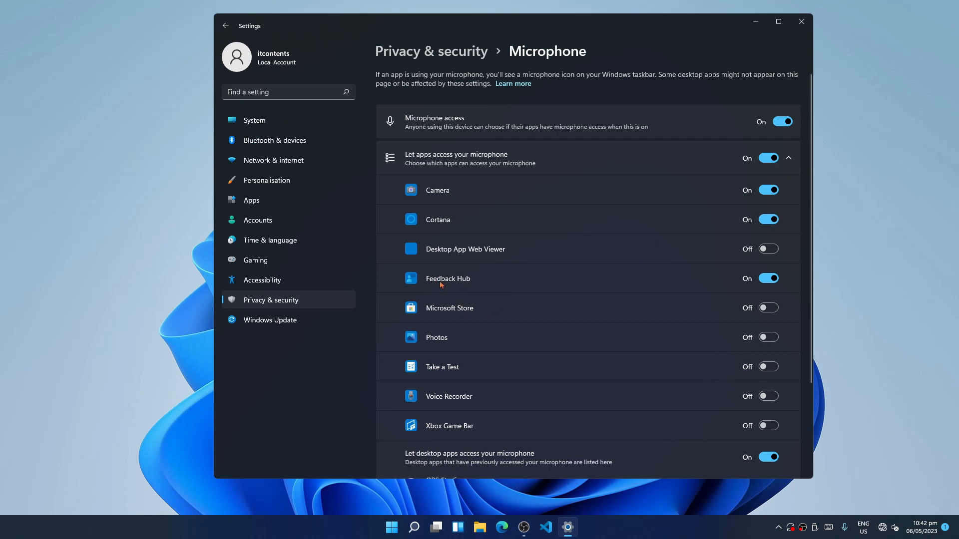
left_click(771, 278)
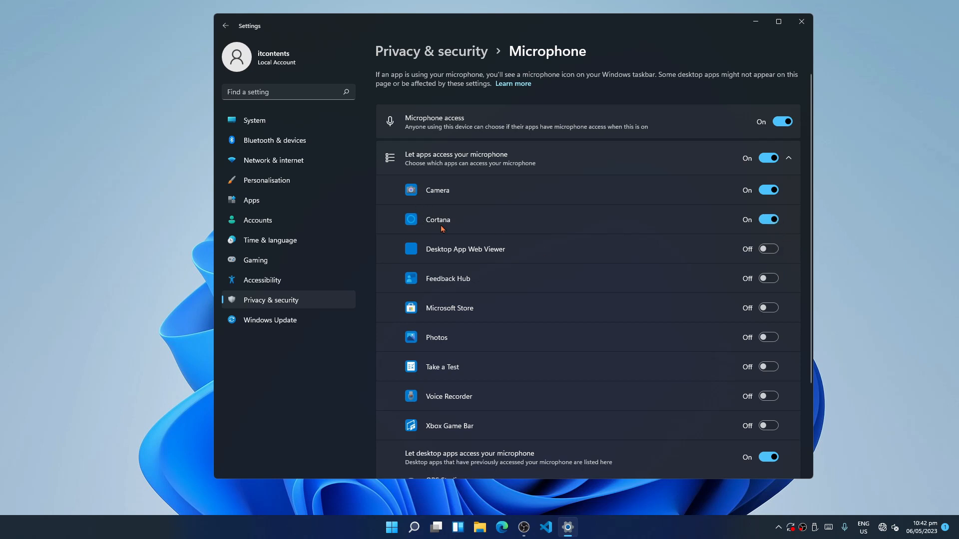
Turn off microphone access for Cortana and return to the Privacy & security overview.
left_click(772, 220)
left_click(225, 25)
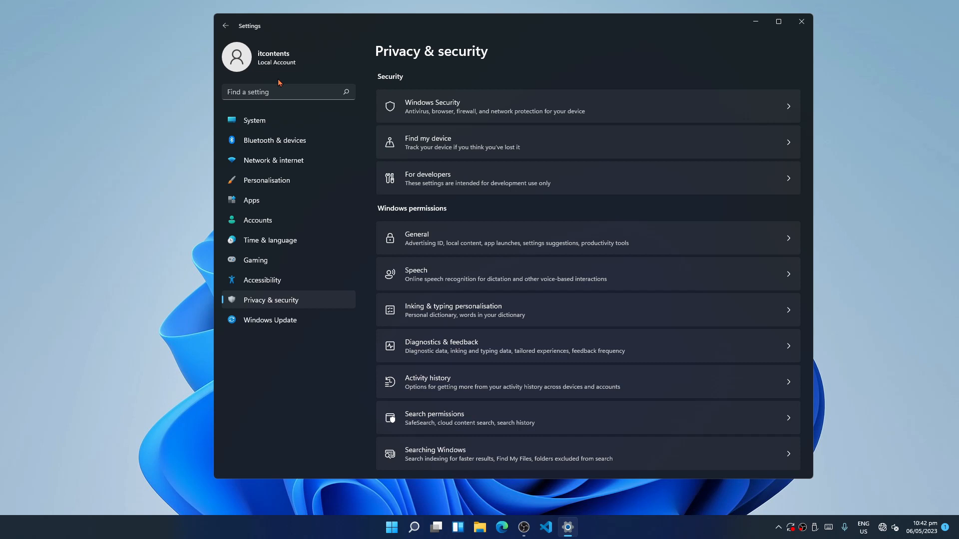
Restrict where apps can be obtained in Apps & features to The Microsoft Store only (Recommended).
left_click(269, 207)
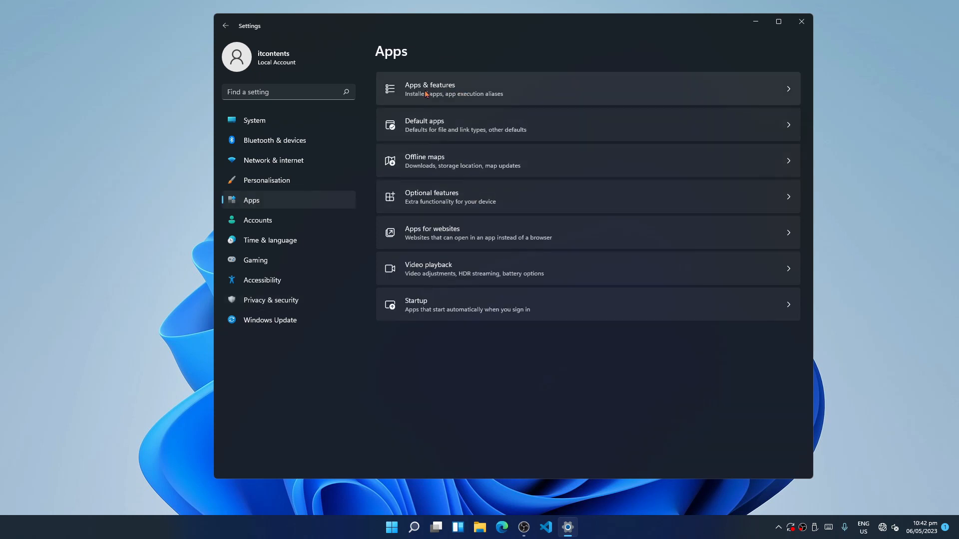
left_click(496, 95)
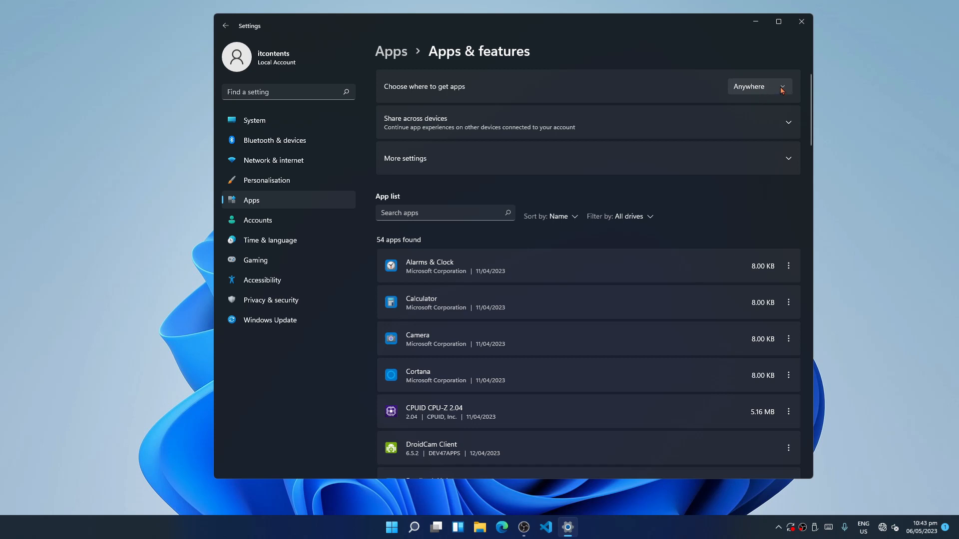
left_click(782, 90)
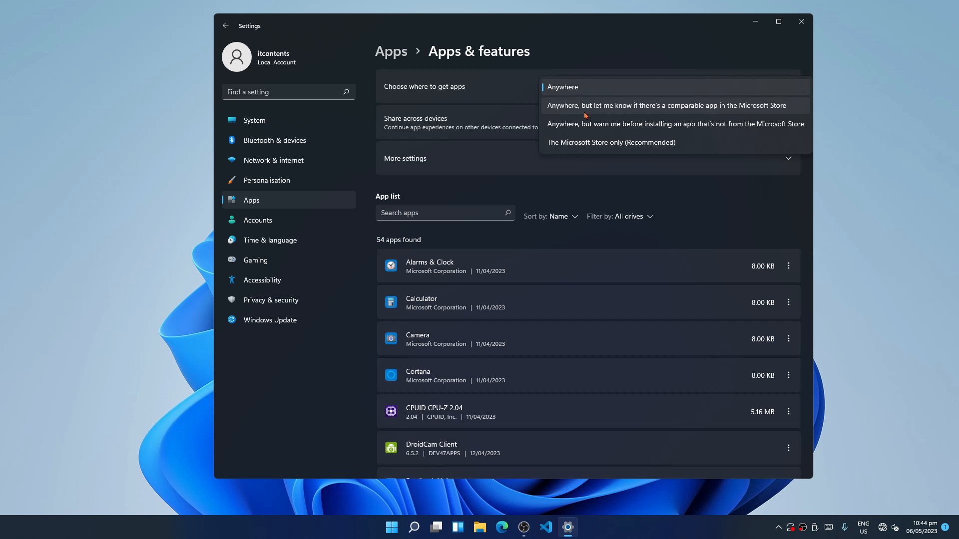
left_click(595, 142)
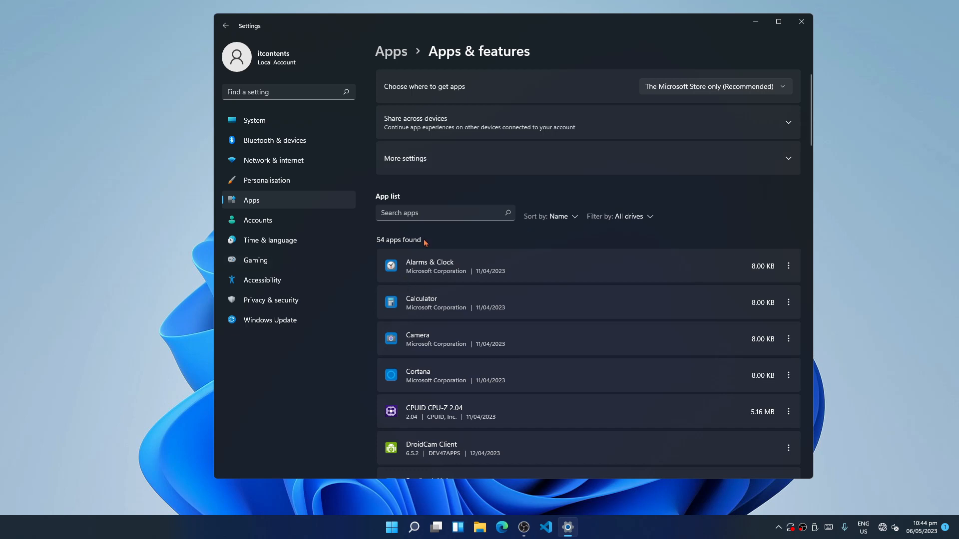
Open the Startup settings for apps that start automatically at sign-in.
left_click(326, 200)
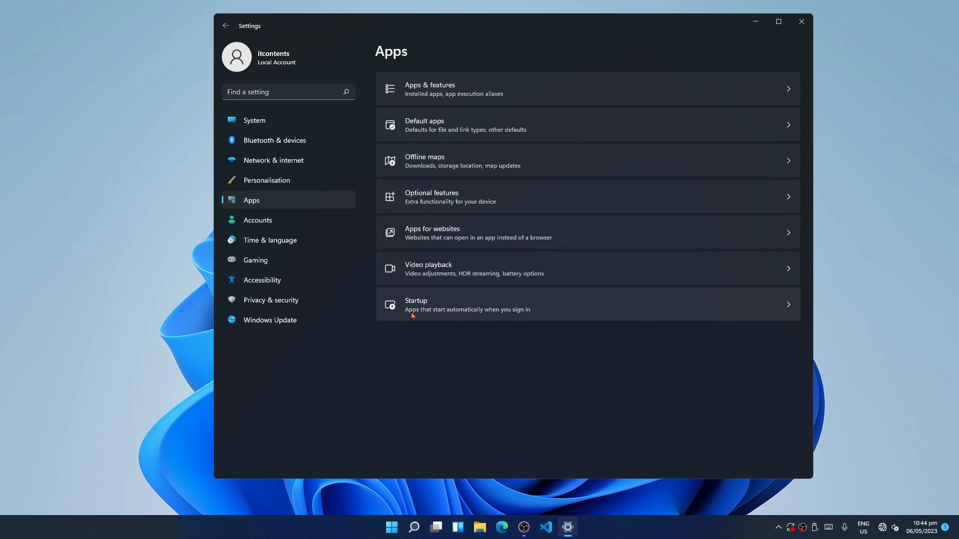
left_click(450, 306)
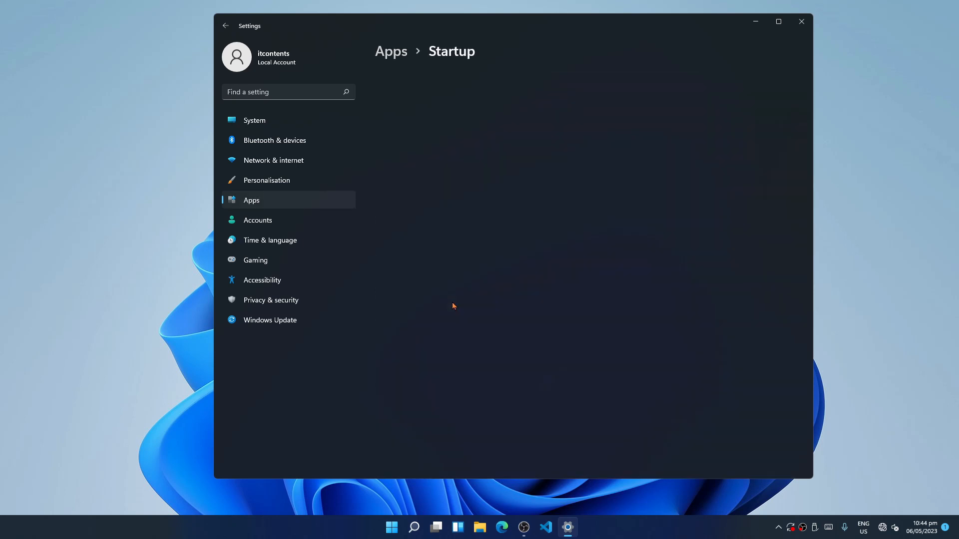